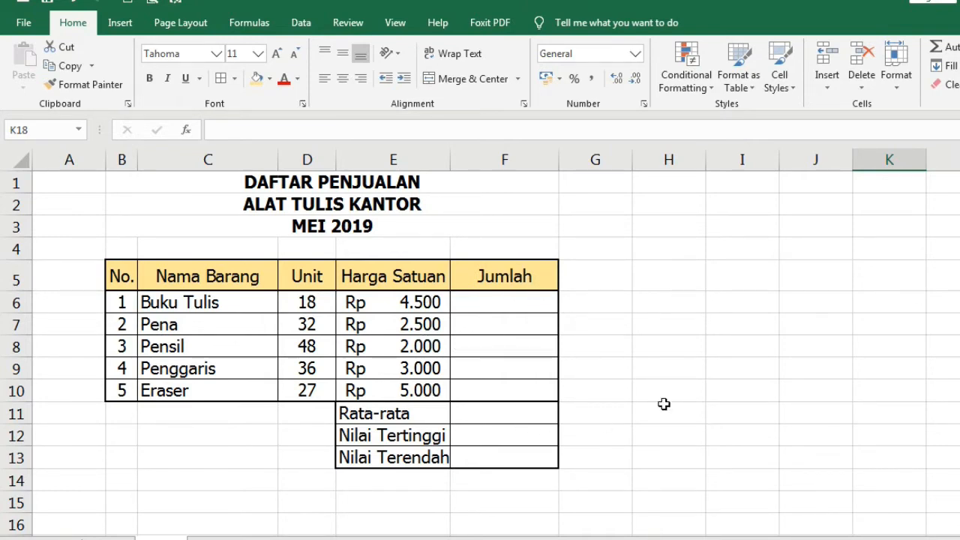
# Step: Calculate the Jumlah for Buku Tulis in cell F6 by multiplying unit by unit price with =D6*E6
pyautogui.click(519, 306)
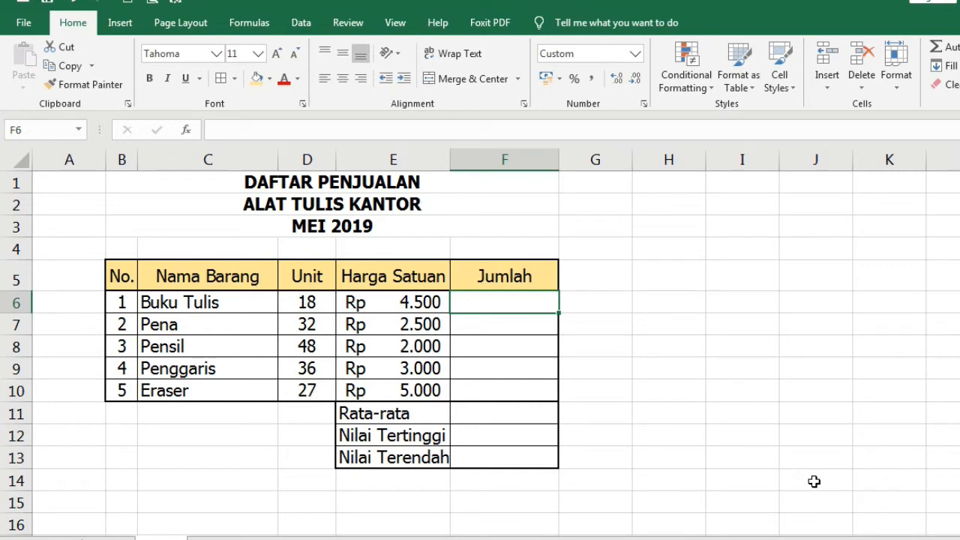
pyautogui.write('=')
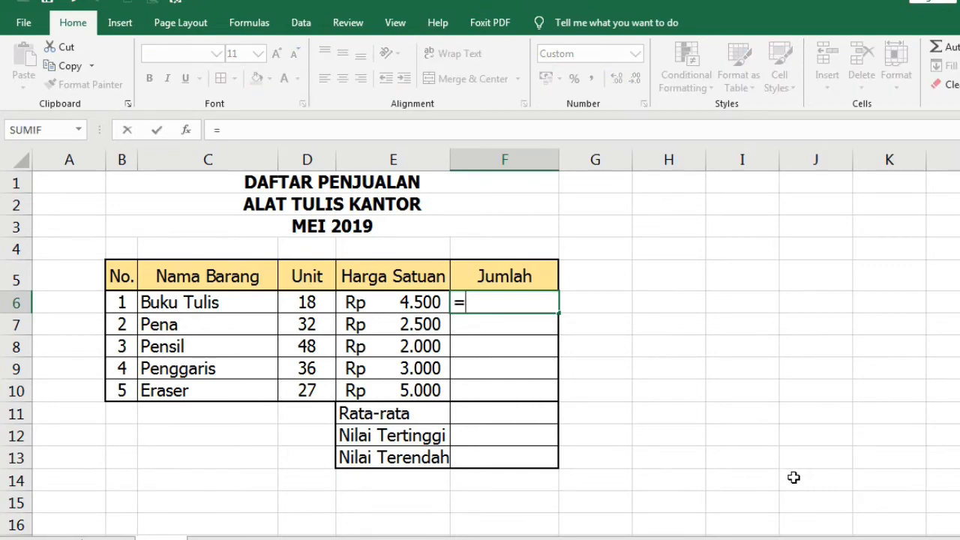
pyautogui.click(325, 305)
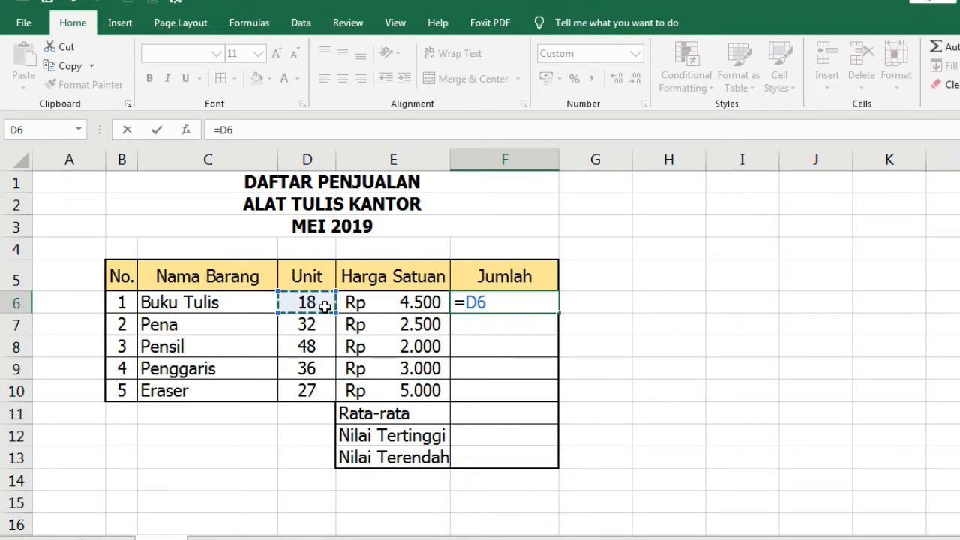
pyautogui.write('*')
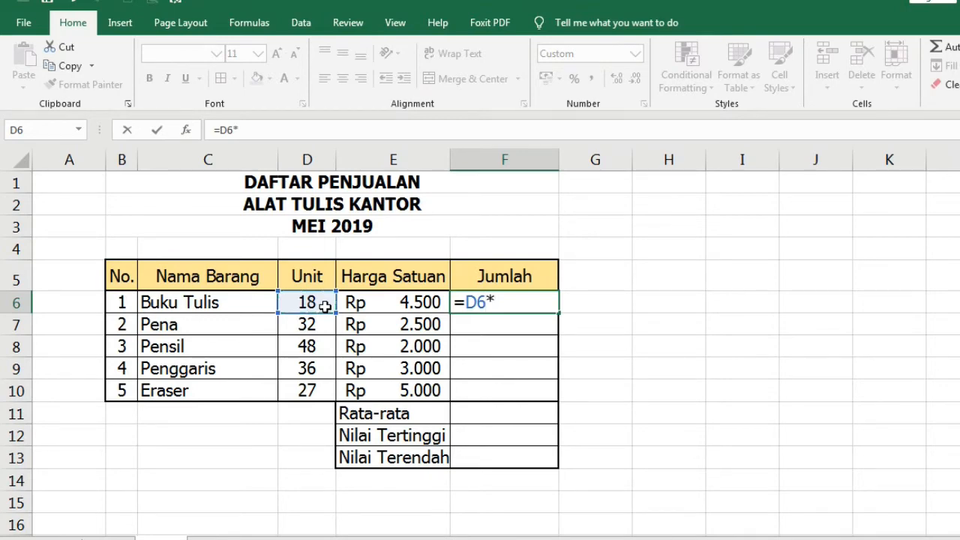
pyautogui.click(372, 301)
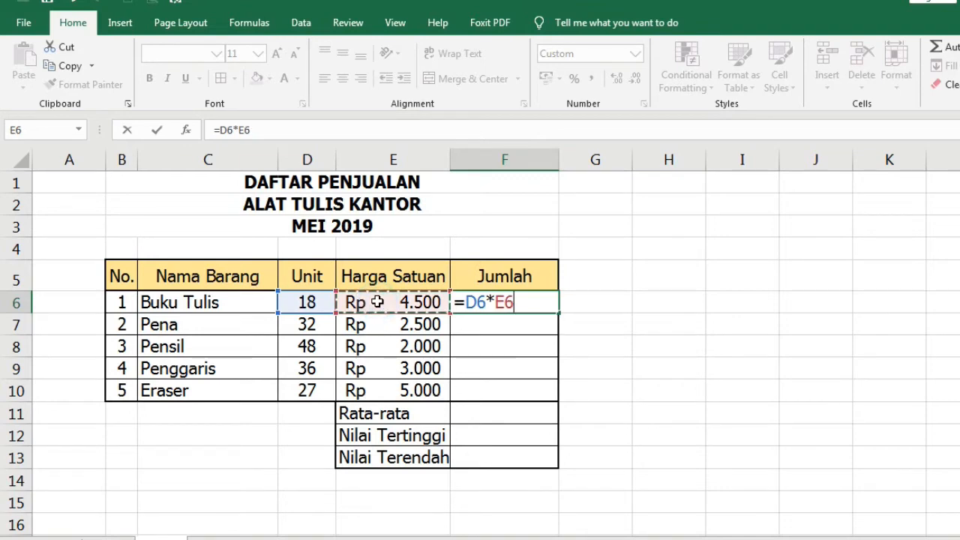
pyautogui.press('Return')
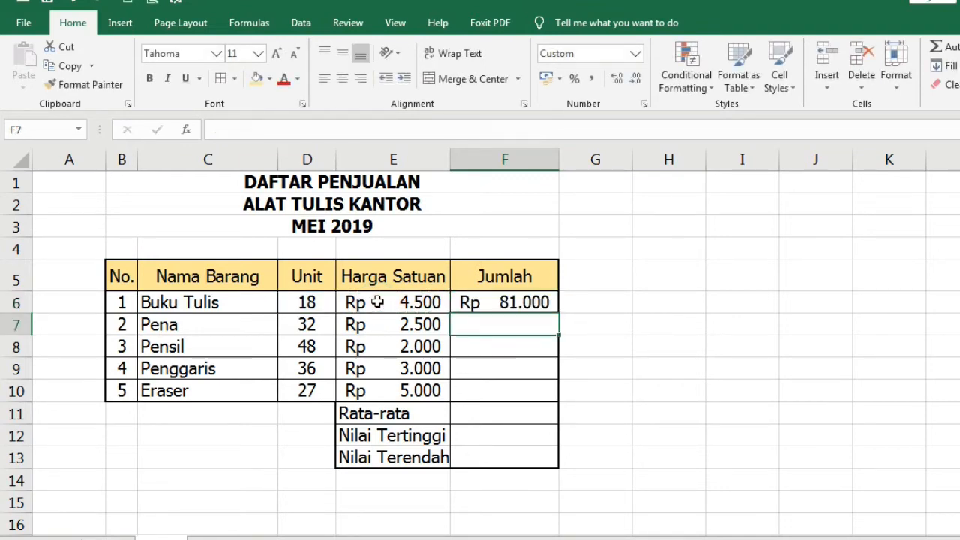
# Step: Copy the F6 multiplication formula down the Jumlah column to cell F10 for the remaining items
pyautogui.click(465, 302)
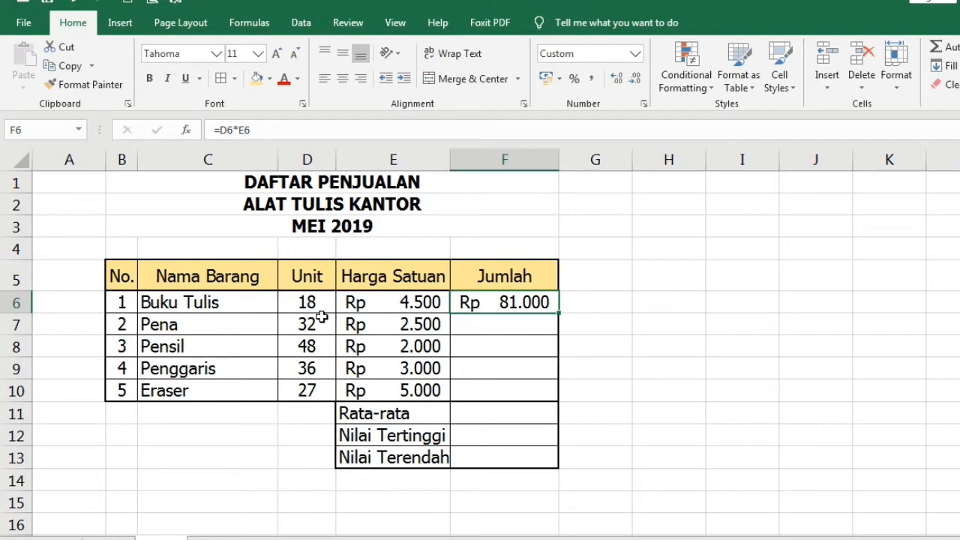
pyautogui.click(487, 326)
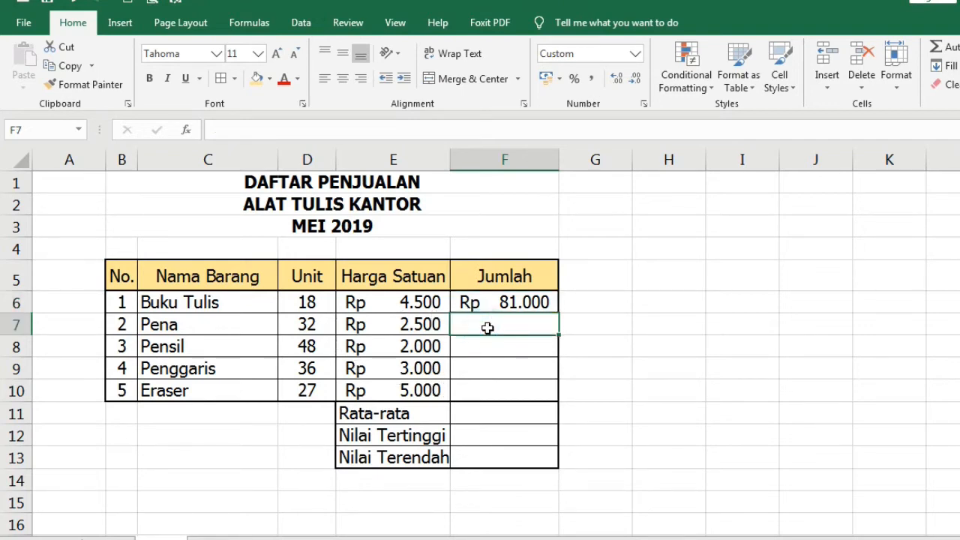
pyautogui.click(495, 304)
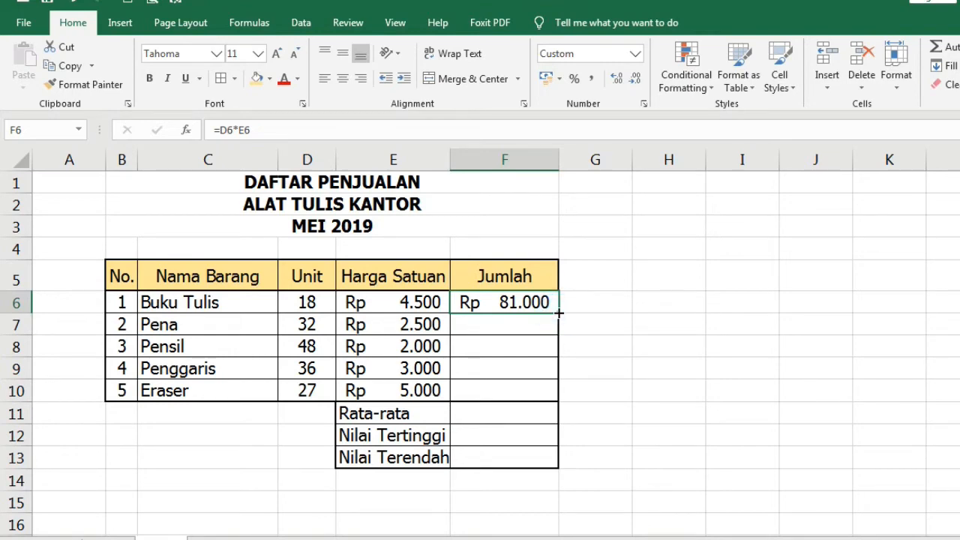
pyautogui.moveTo(559, 312); pyautogui.dragTo(557, 402)
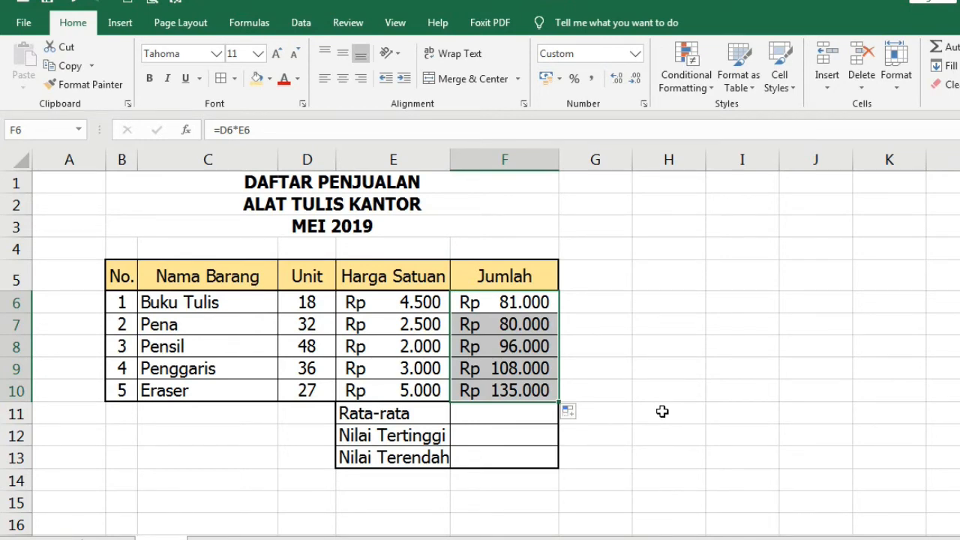
# Step: Check the copied Jumlah formula for Pensil in F8 and the cells it references, leaving it unedited
pyautogui.click(310, 365)
pyautogui.click(354, 368)
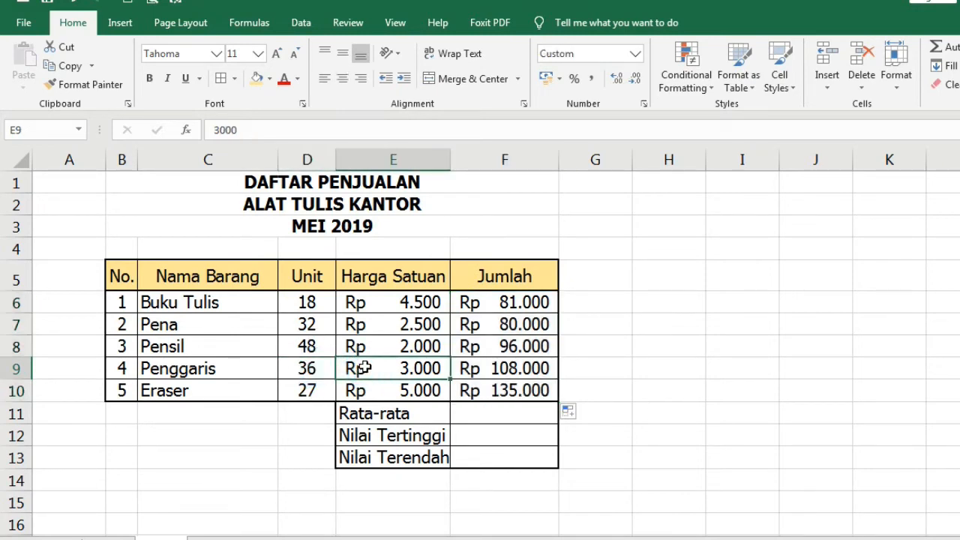
pyautogui.click(524, 347)
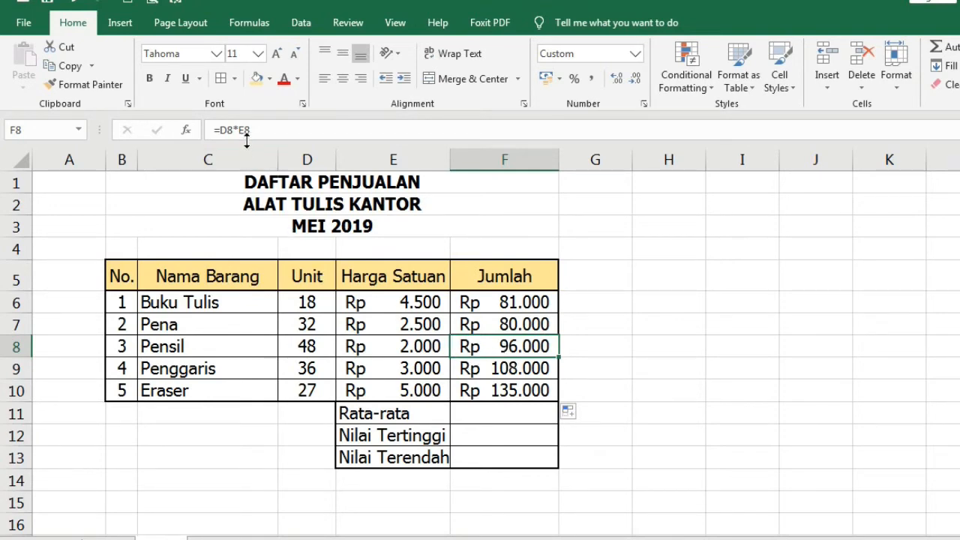
pyautogui.doubleClick(488, 347)
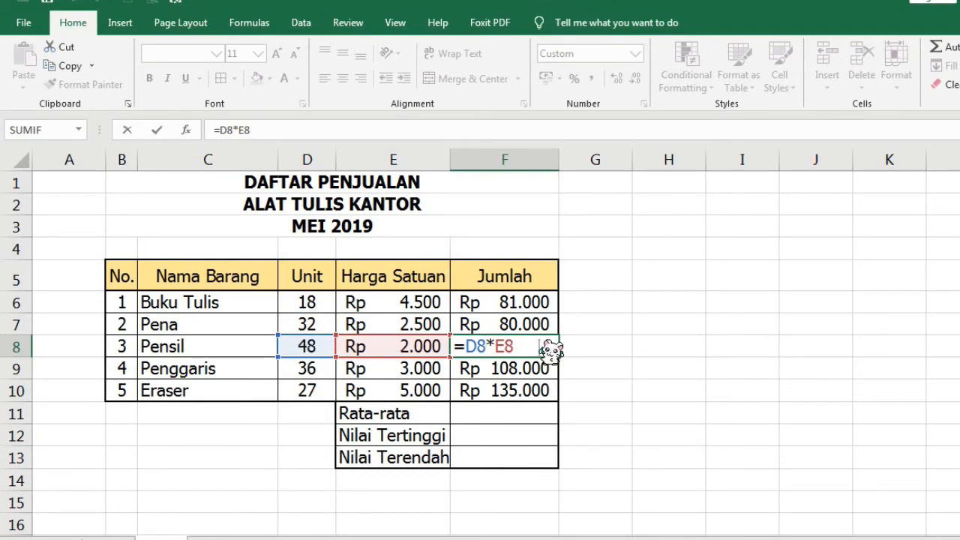
pyautogui.press('Return')
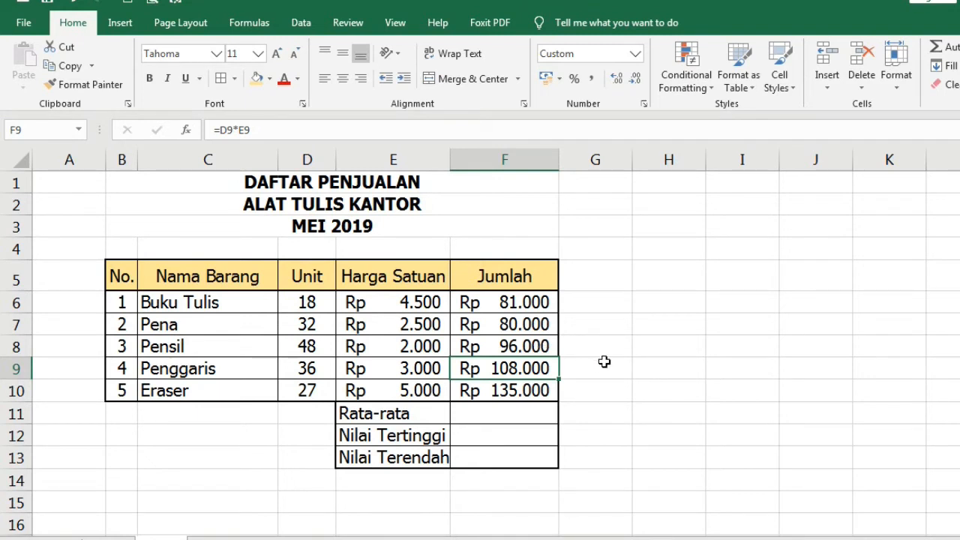
# Step: Enter =AVERAGE(F6:F10) in F11 for Rata-rata and widen column F so the amount fits
pyautogui.click(522, 409)
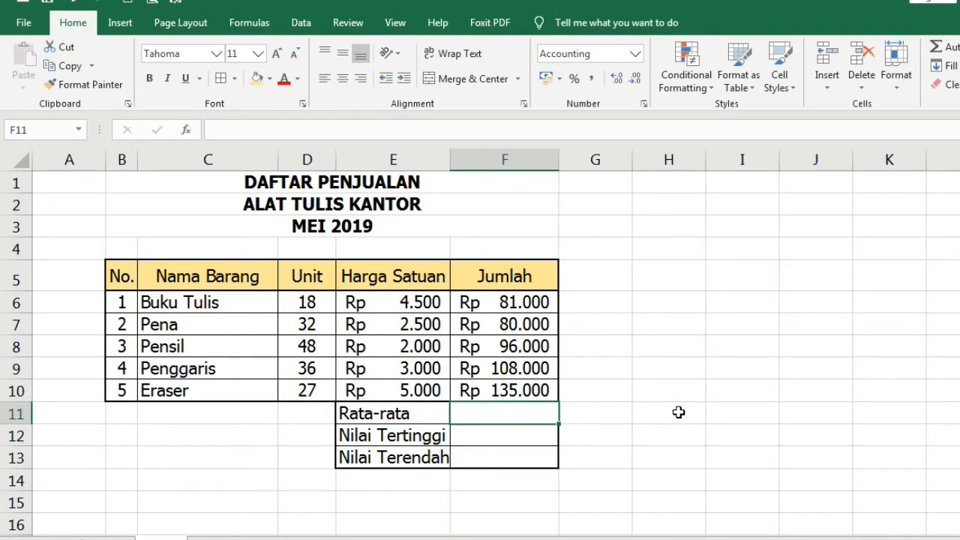
pyautogui.write('=')
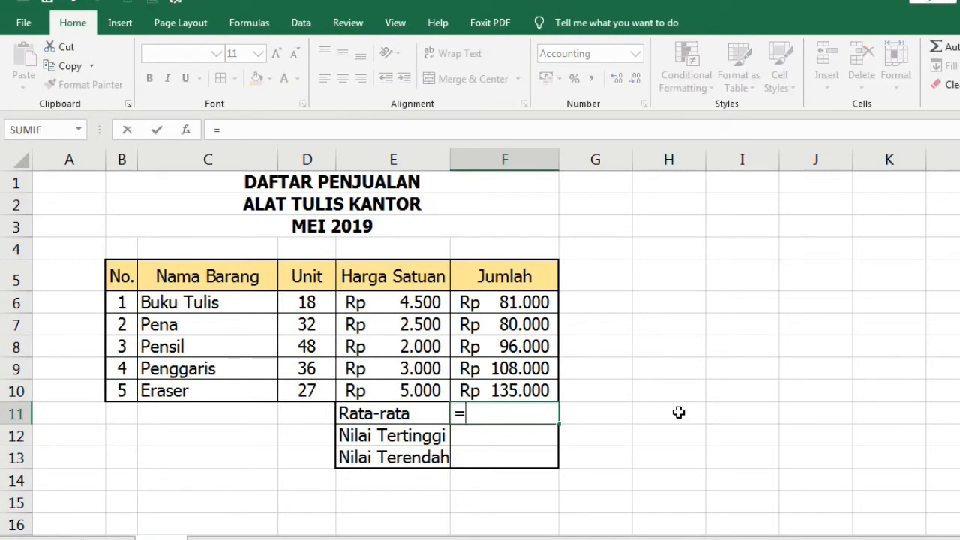
pyautogui.write('aver')
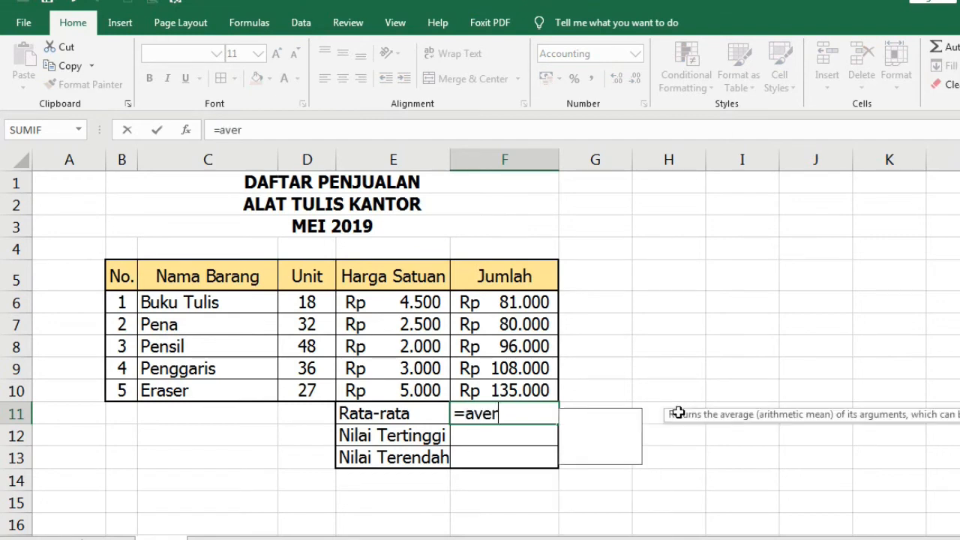
pyautogui.write('age')
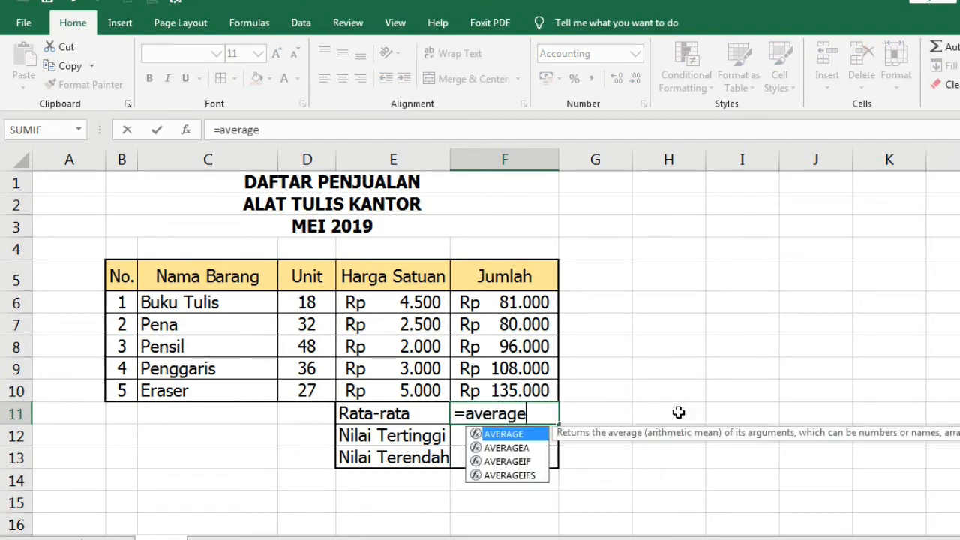
pyautogui.write('(')
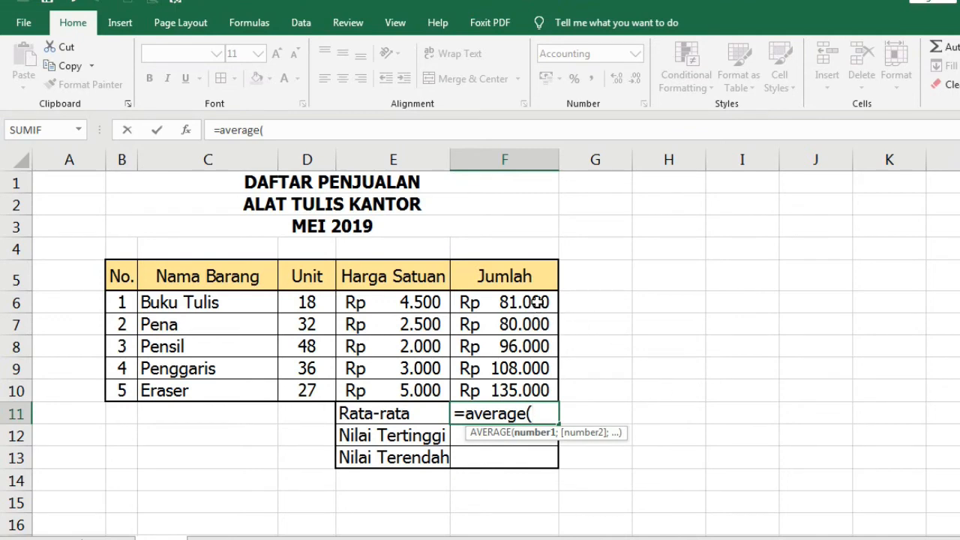
pyautogui.click(489, 303)
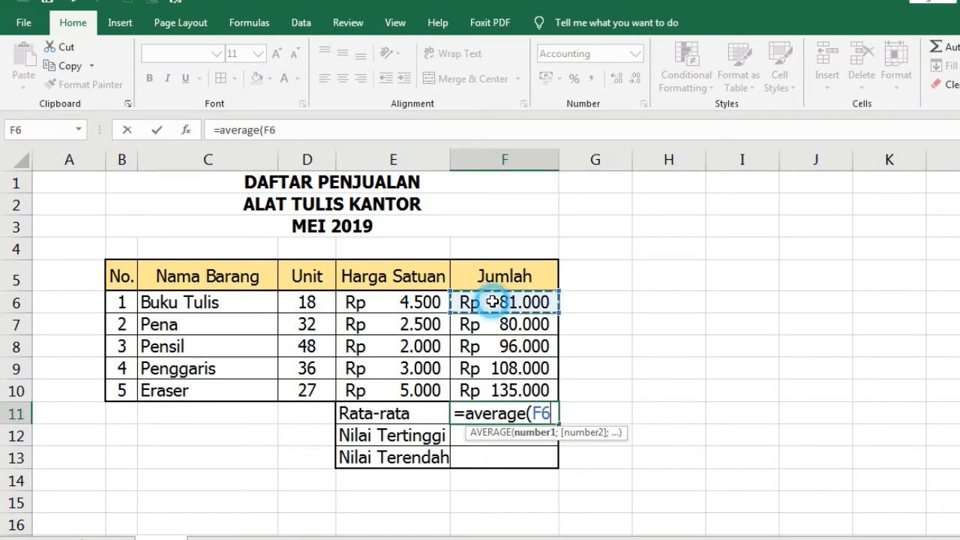
pyautogui.moveTo(491, 301); pyautogui.dragTo(498, 386)
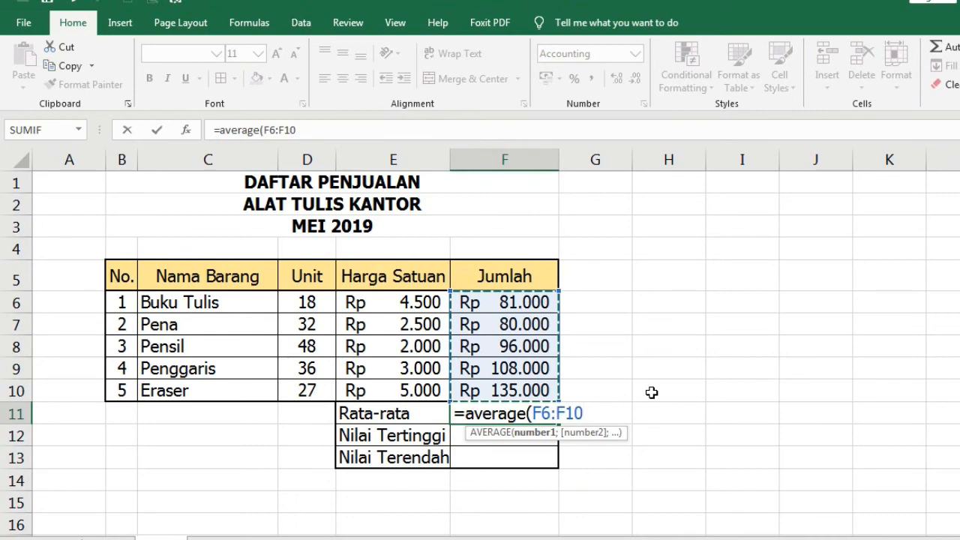
pyautogui.write(')')
pyautogui.press('Return')
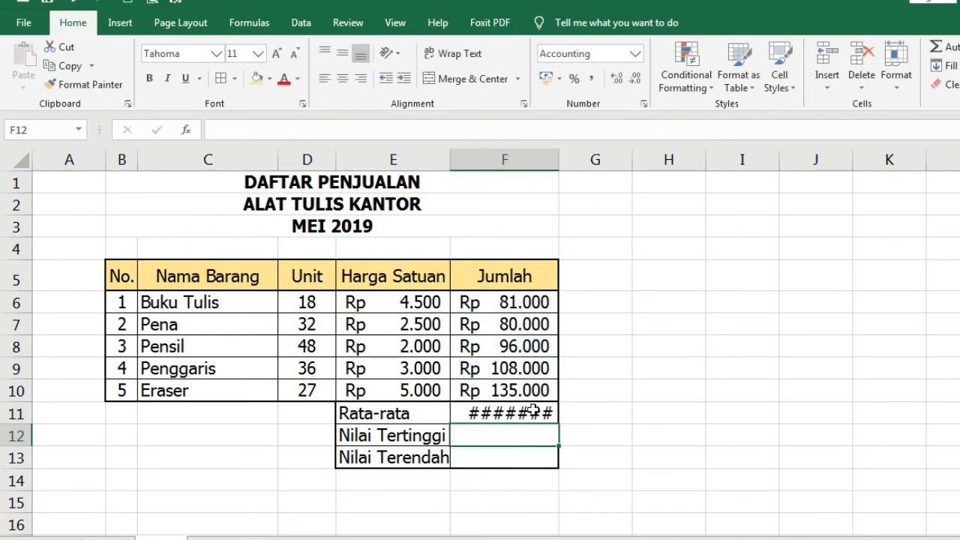
pyautogui.click(533, 409)
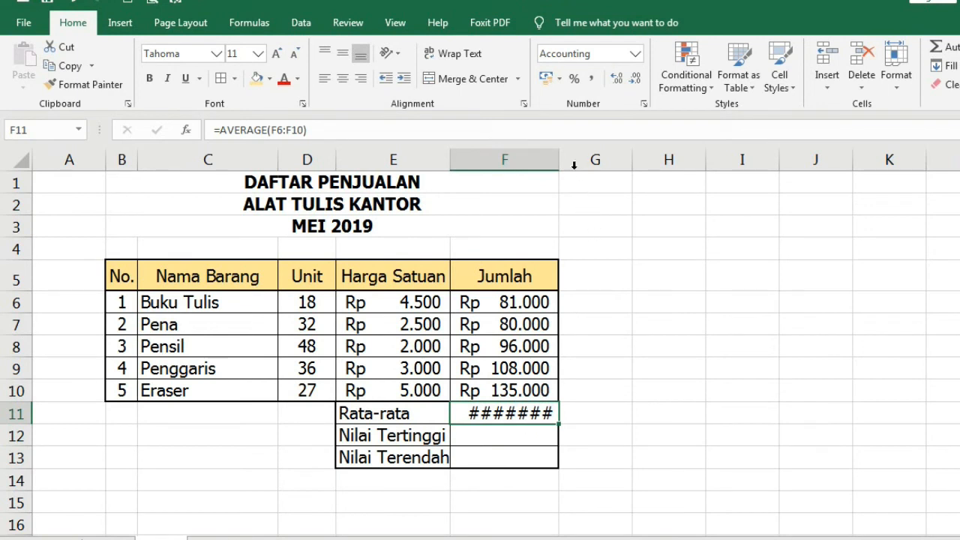
pyautogui.moveTo(559, 165); pyautogui.dragTo(585, 167)
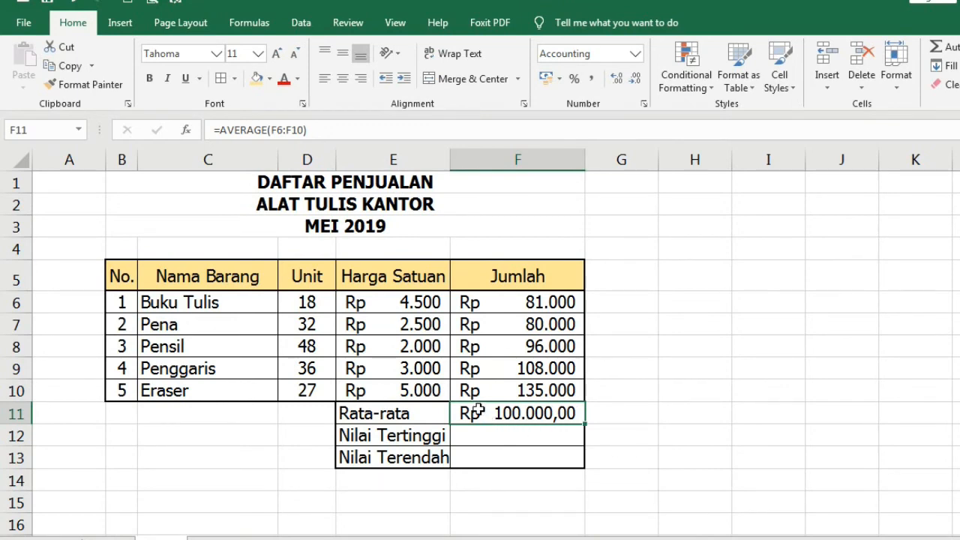
# Step: Enter =MAX(F6:F10) in F12 for Nilai Tertinggi and check it against the Jumlah values
pyautogui.click(486, 433)
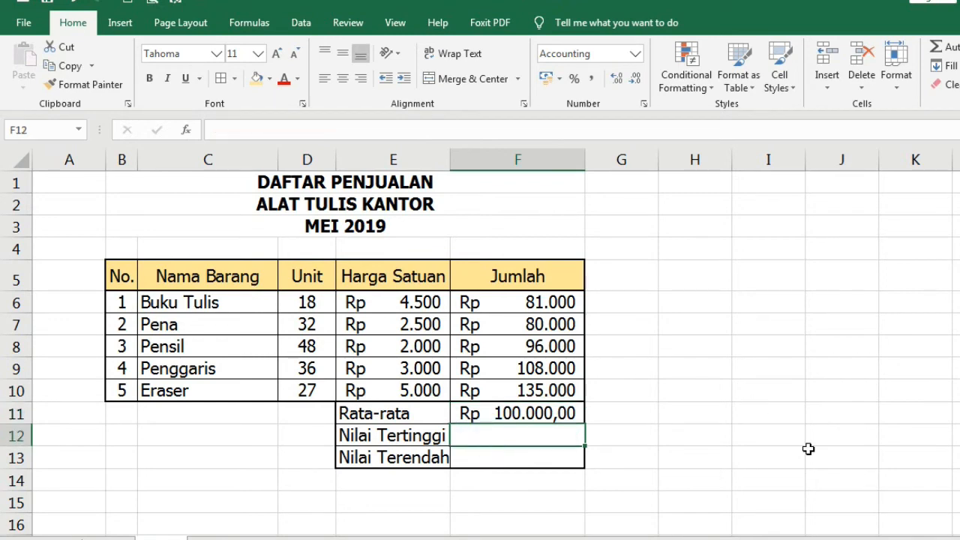
pyautogui.write('=')
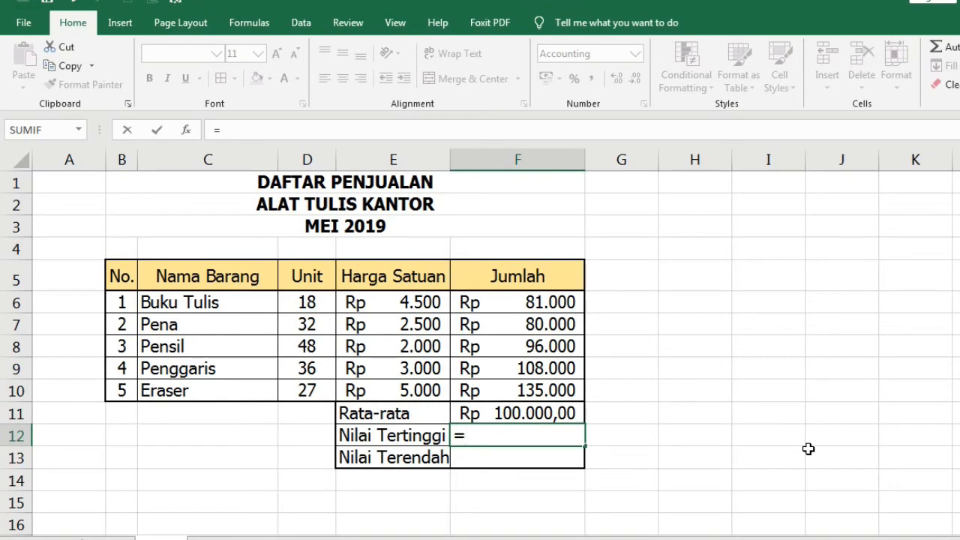
pyautogui.write('max')
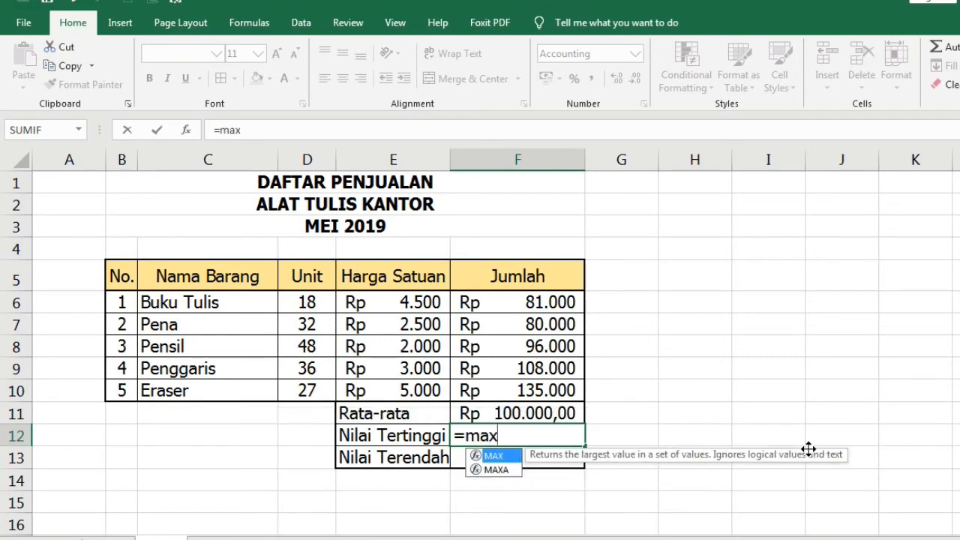
pyautogui.write('(')
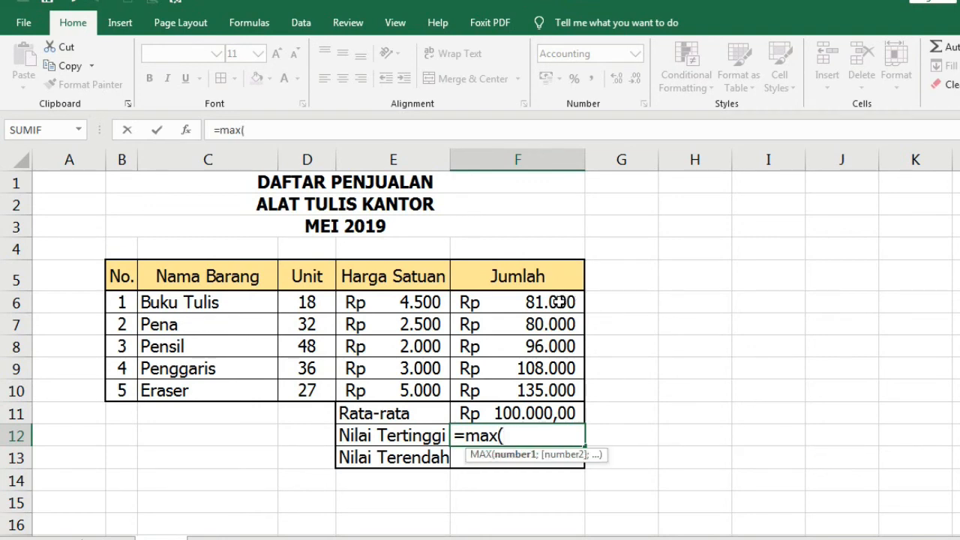
pyautogui.moveTo(561, 300); pyautogui.dragTo(553, 385)
pyautogui.write(')')
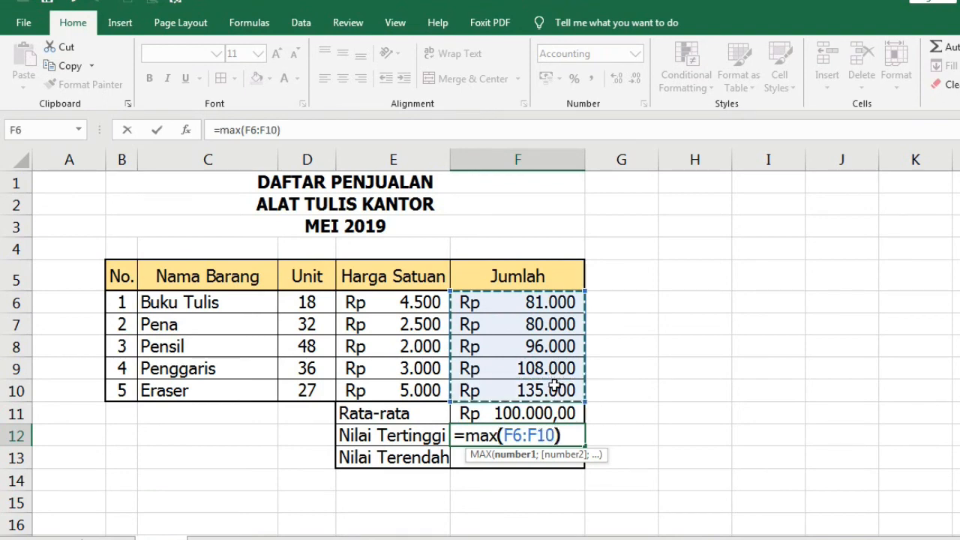
pyautogui.press('Return')
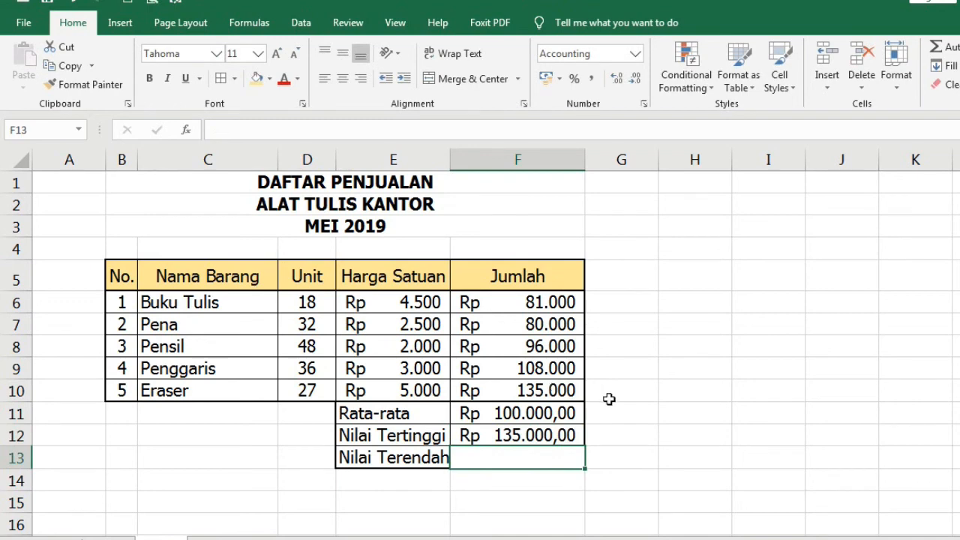
pyautogui.click(529, 436)
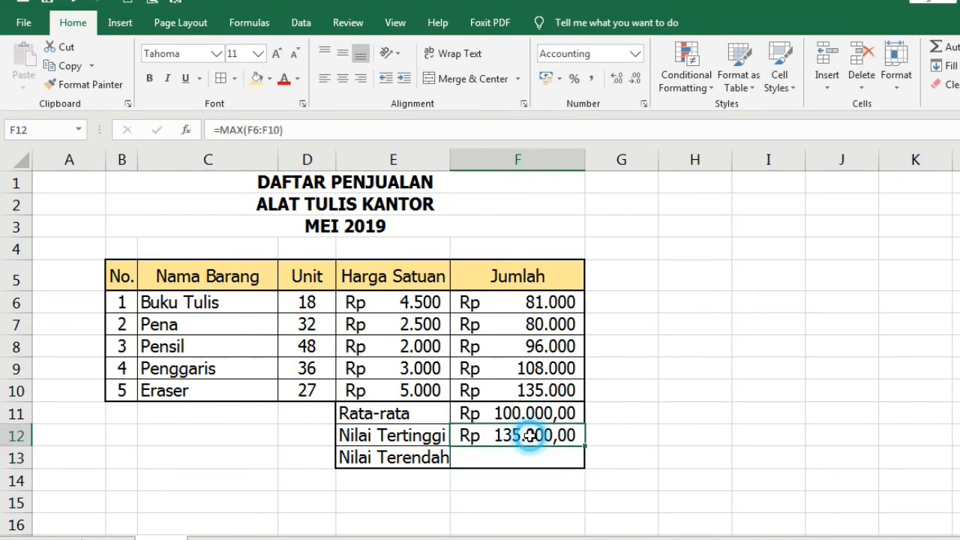
pyautogui.click(495, 391)
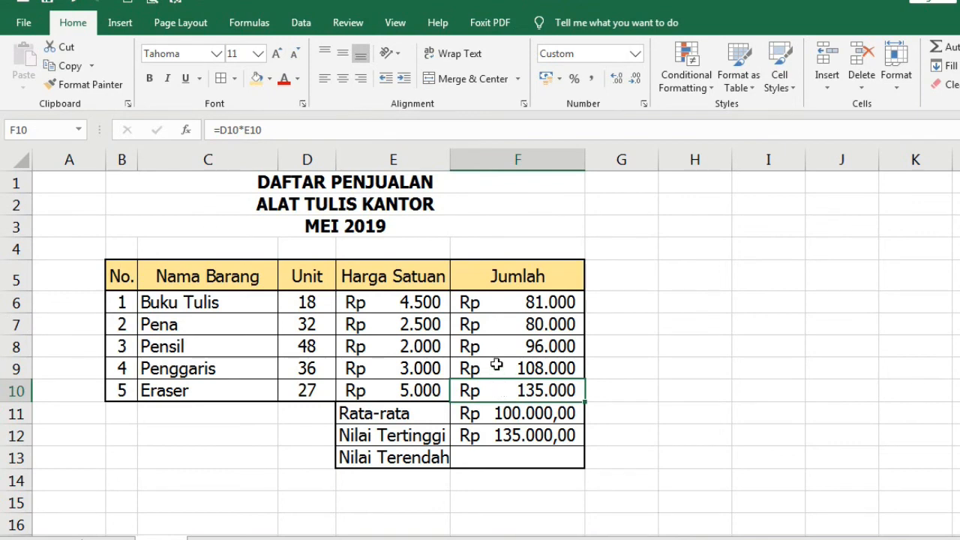
# Step: Enter =MIN(F6:F10) in F13 for Nilai Terendah and check it against Pena's amount in the Jumlah column
pyautogui.click(505, 320)
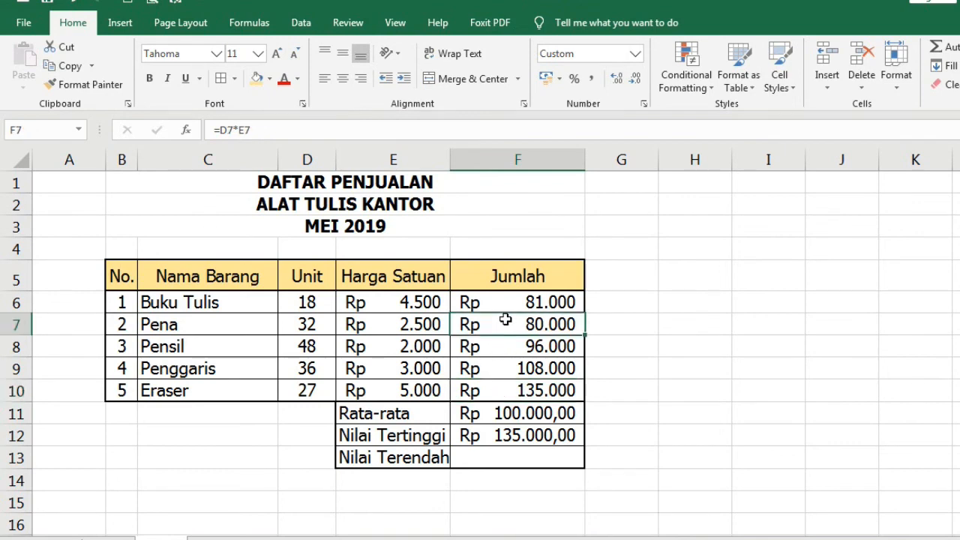
pyautogui.click(478, 456)
pyautogui.write('=')
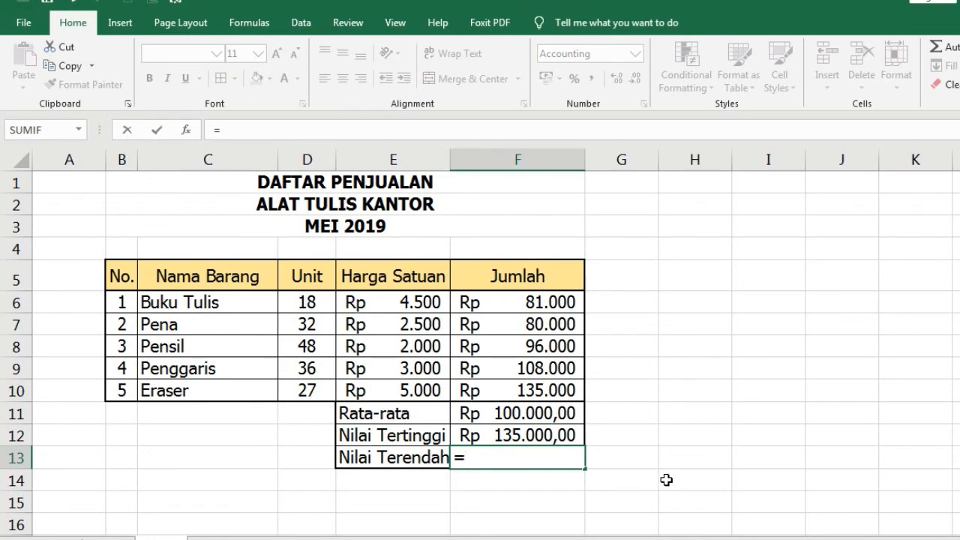
pyautogui.write('min')
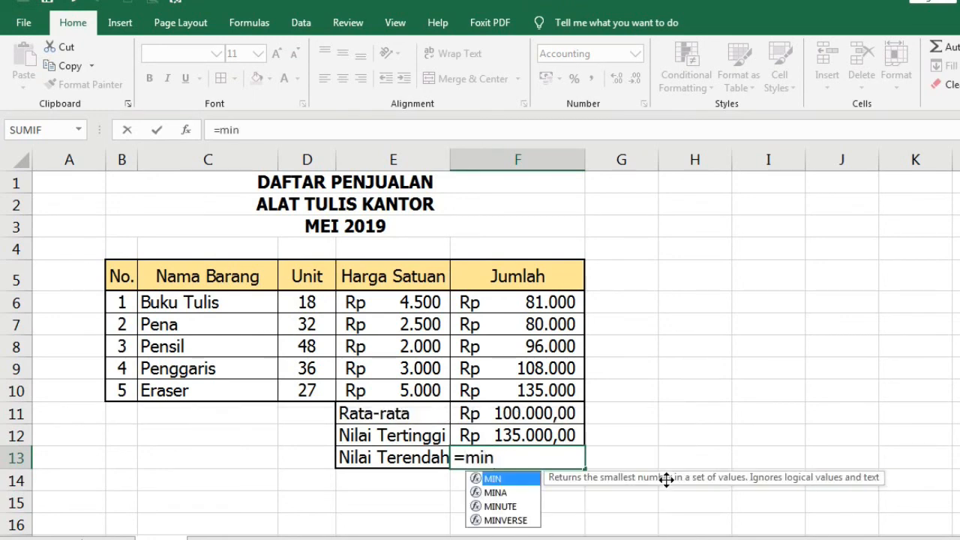
pyautogui.write('(')
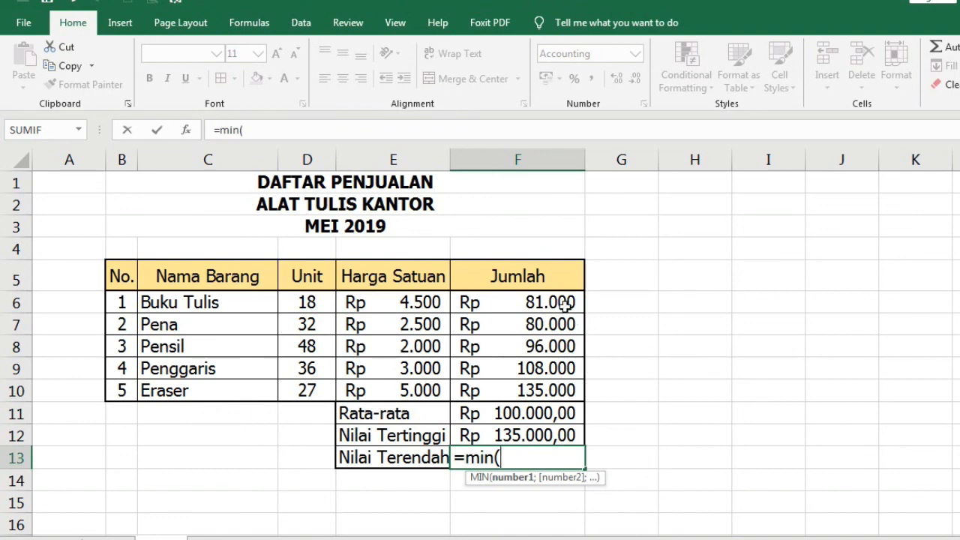
pyautogui.moveTo(563, 303); pyautogui.dragTo(565, 387)
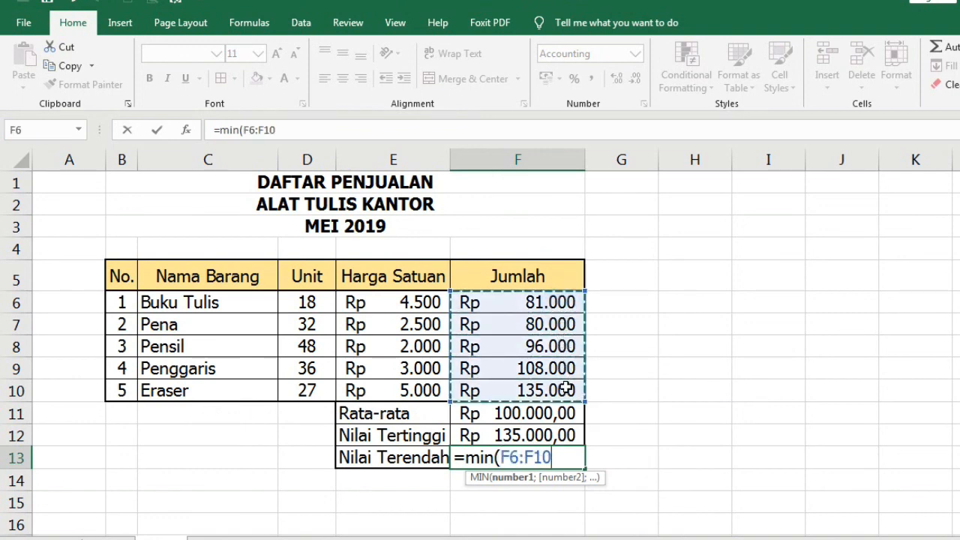
pyautogui.write(')')
pyautogui.press('Return')
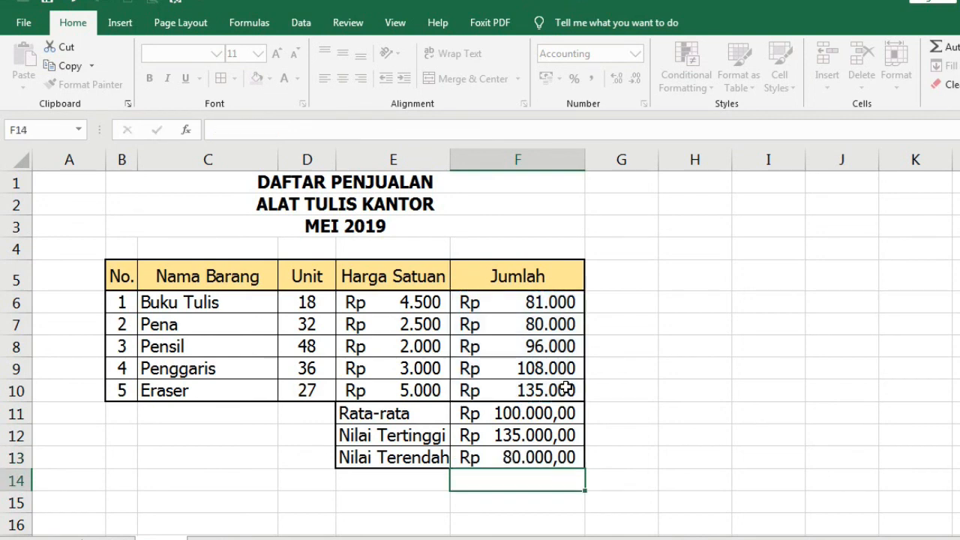
pyautogui.click(567, 458)
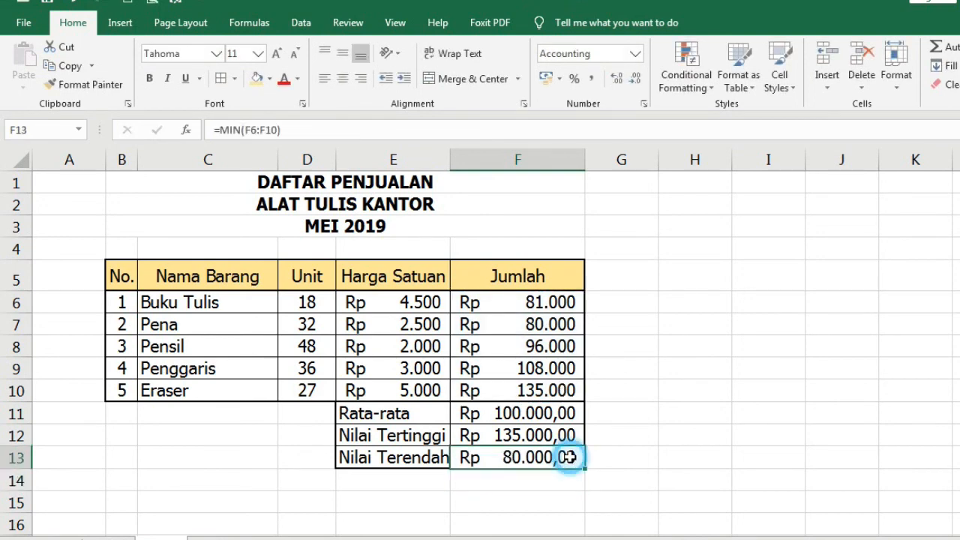
pyautogui.click(563, 324)
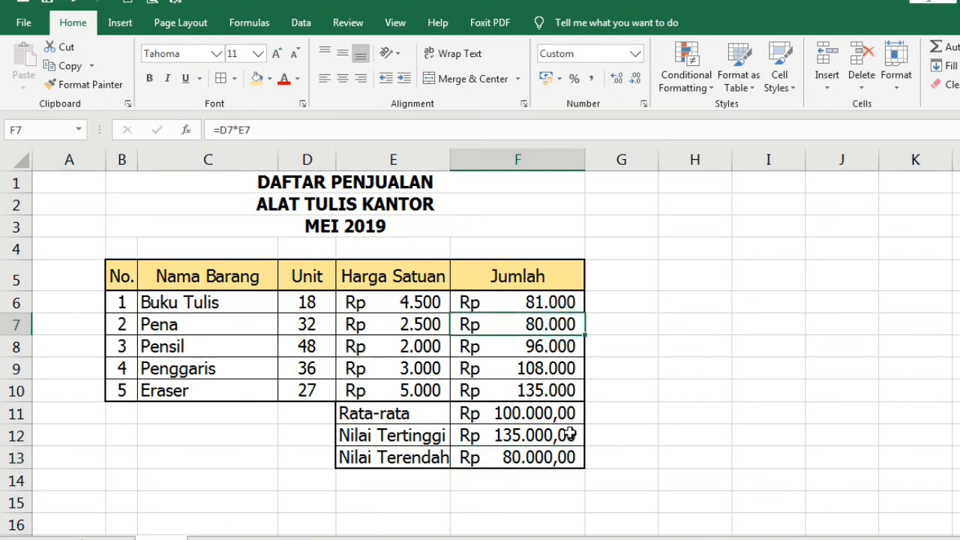
pyautogui.click(565, 457)
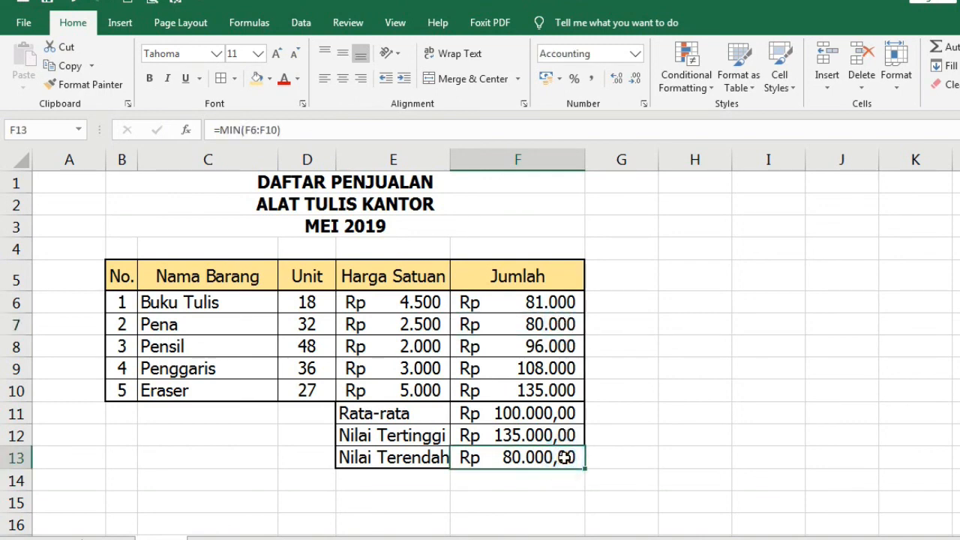
pyautogui.click(735, 482)
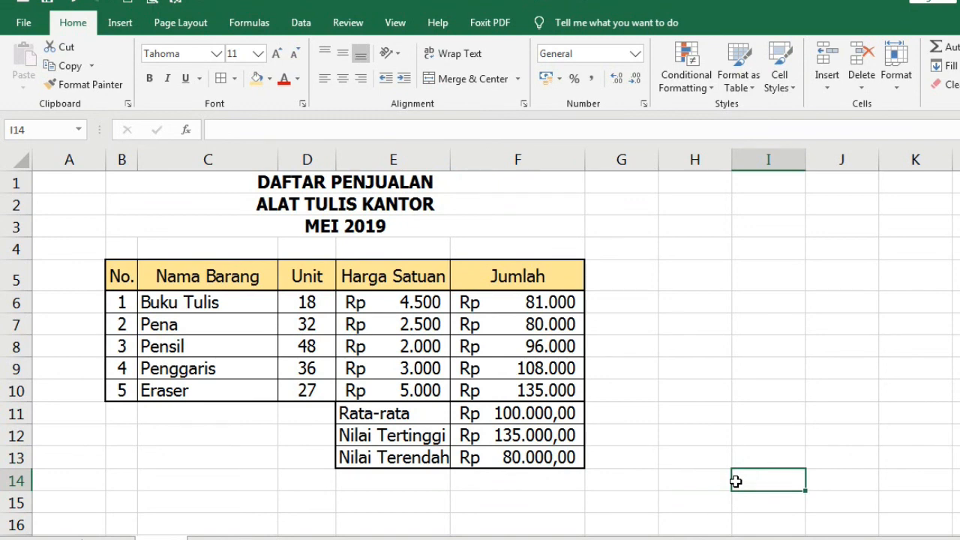